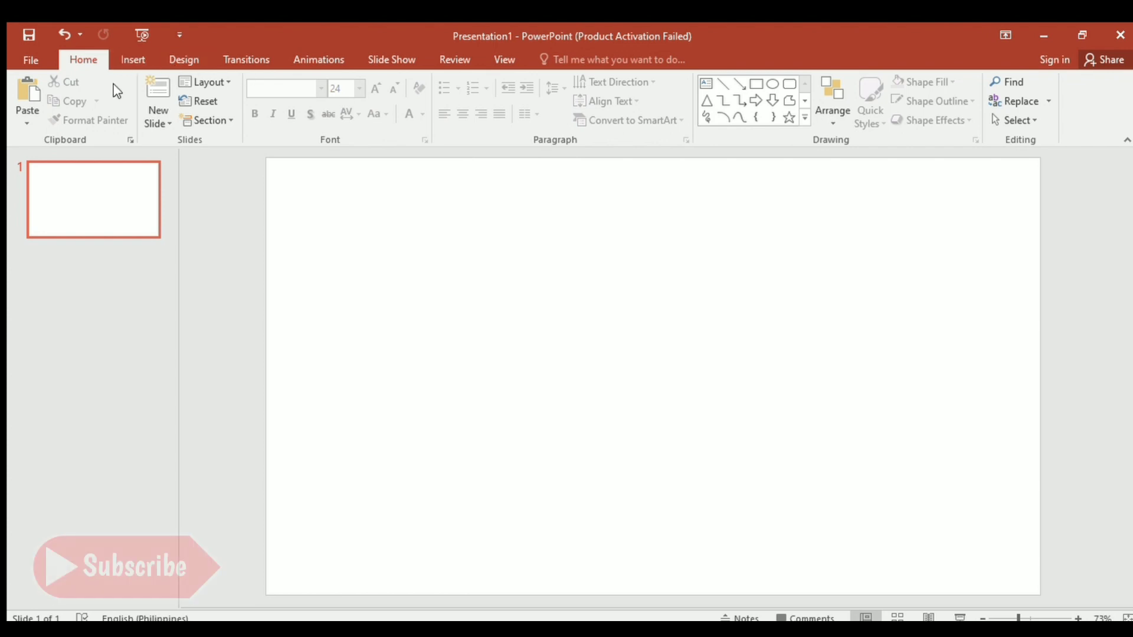
Draw a text box in the upper-left of the blank slide and drag its corner to enlarge it.
left_click(127, 56)
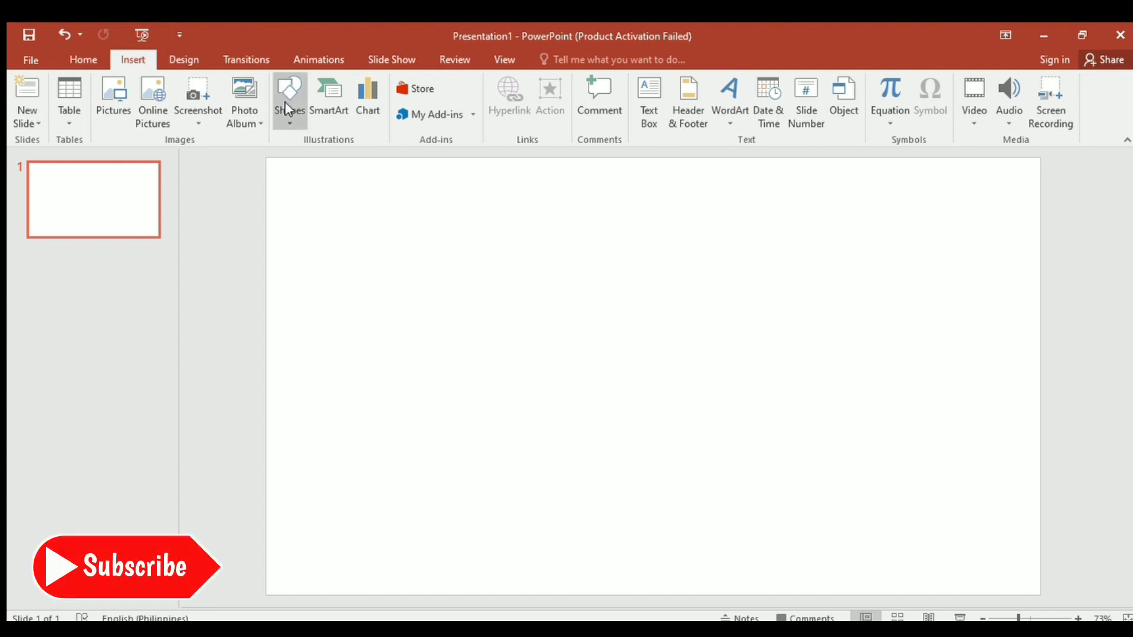
left_click(638, 104)
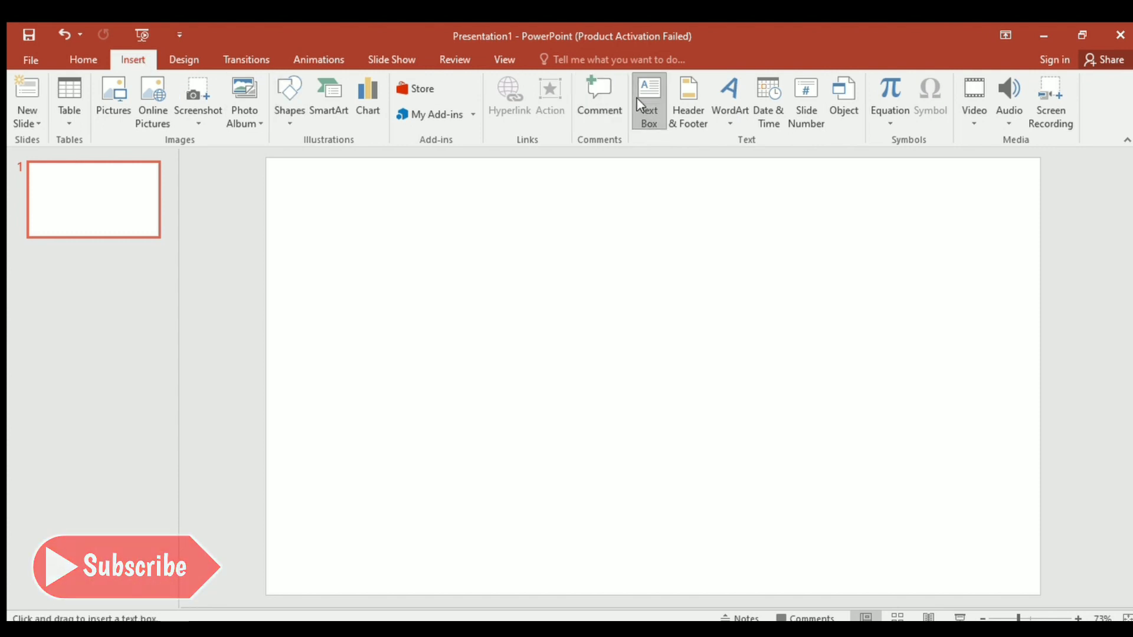
left_click(384, 231)
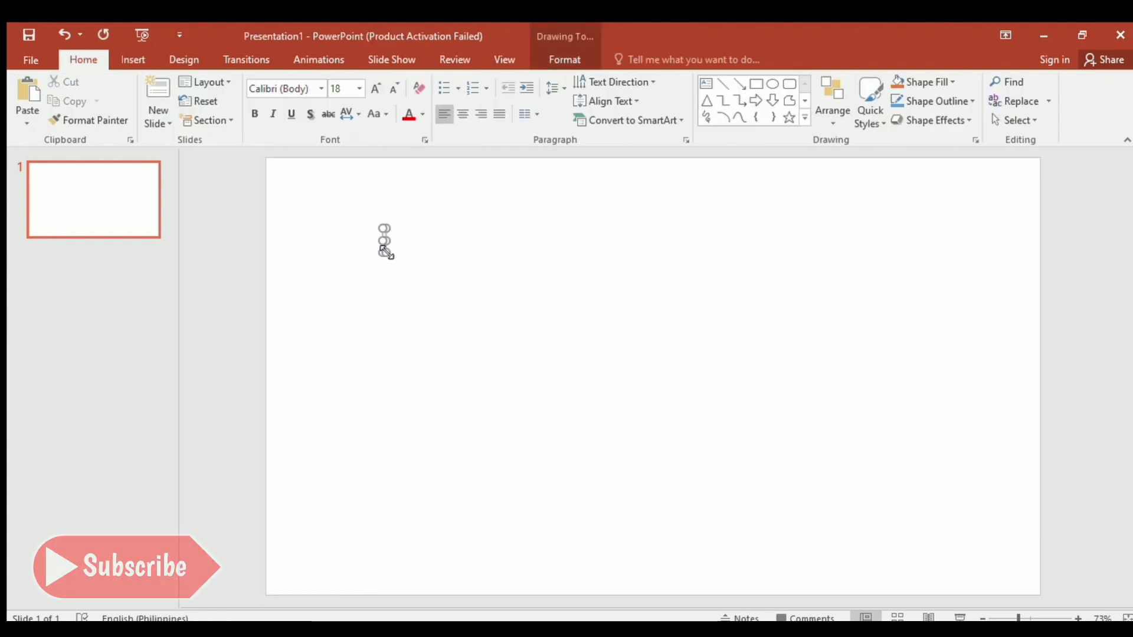
left_click_drag(385, 253, 558, 392)
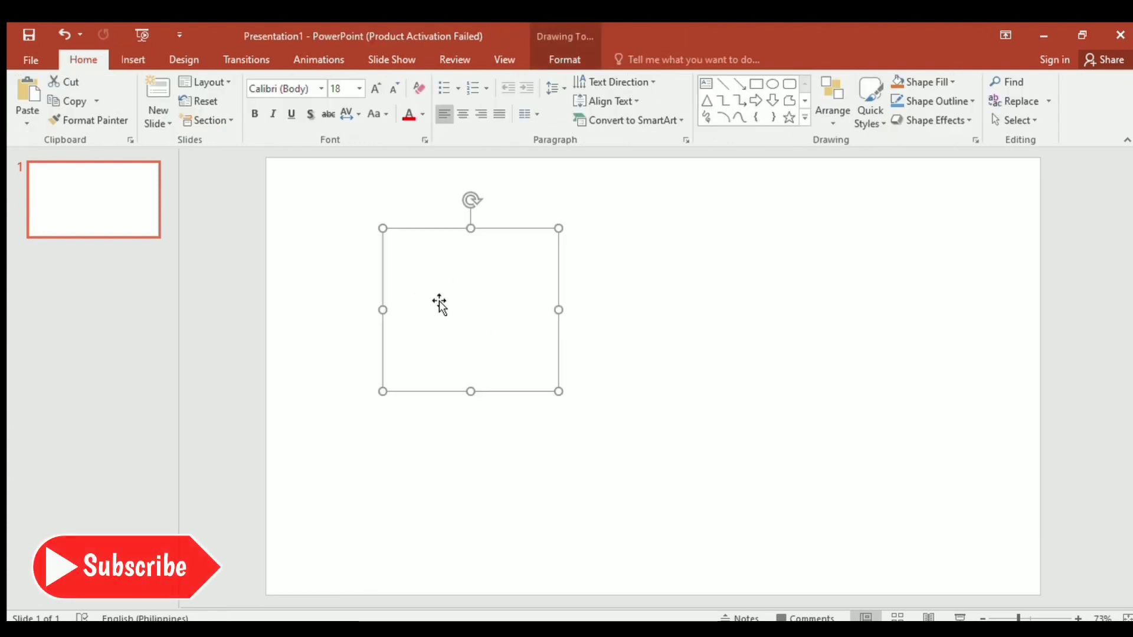
Type 'ba' in the text box and enlarge it to font size 199.
type("ba")
key("ctrl+a")
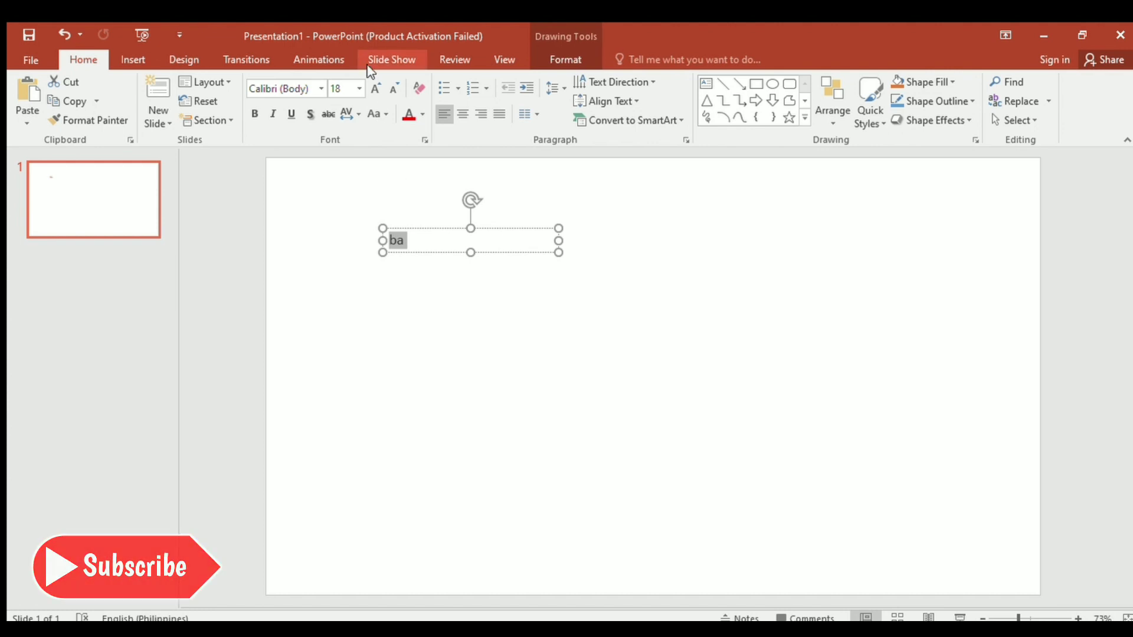
double_click(376, 89)
double_click(376, 89)
double_click(376, 88)
triple_click(376, 89)
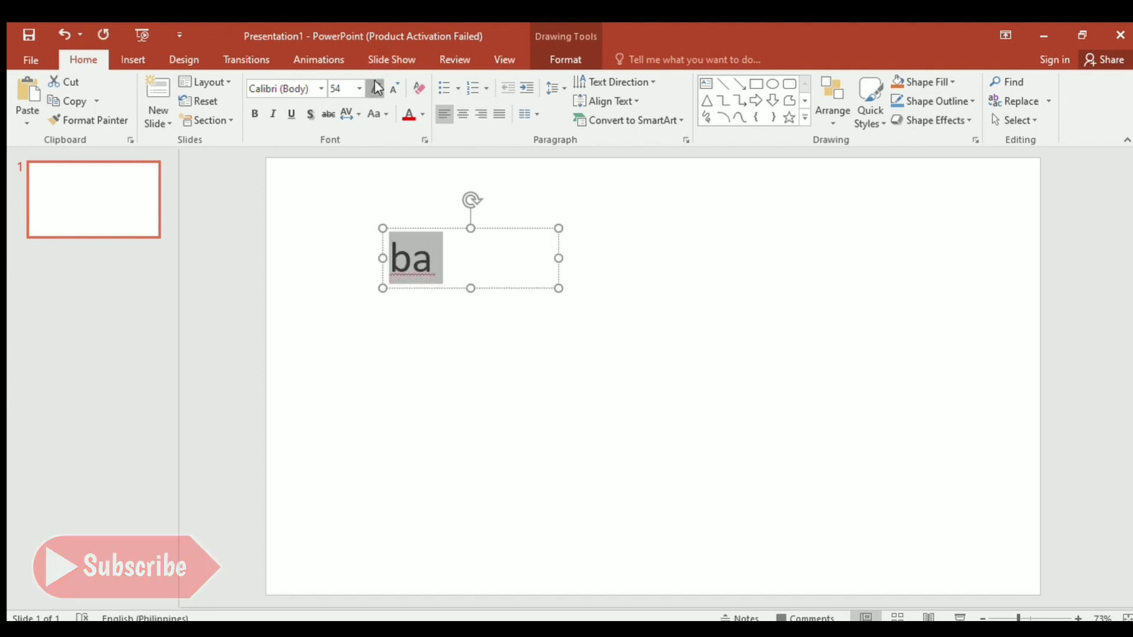
triple_click(376, 89)
triple_click(376, 89)
triple_click(376, 88)
triple_click(376, 89)
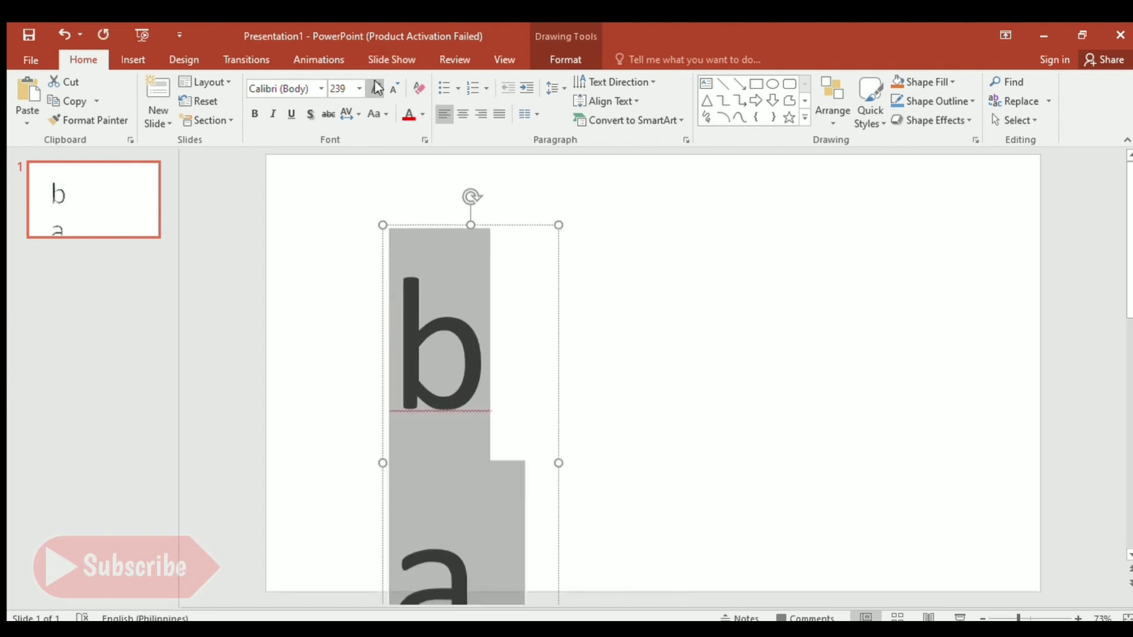
left_click(395, 88)
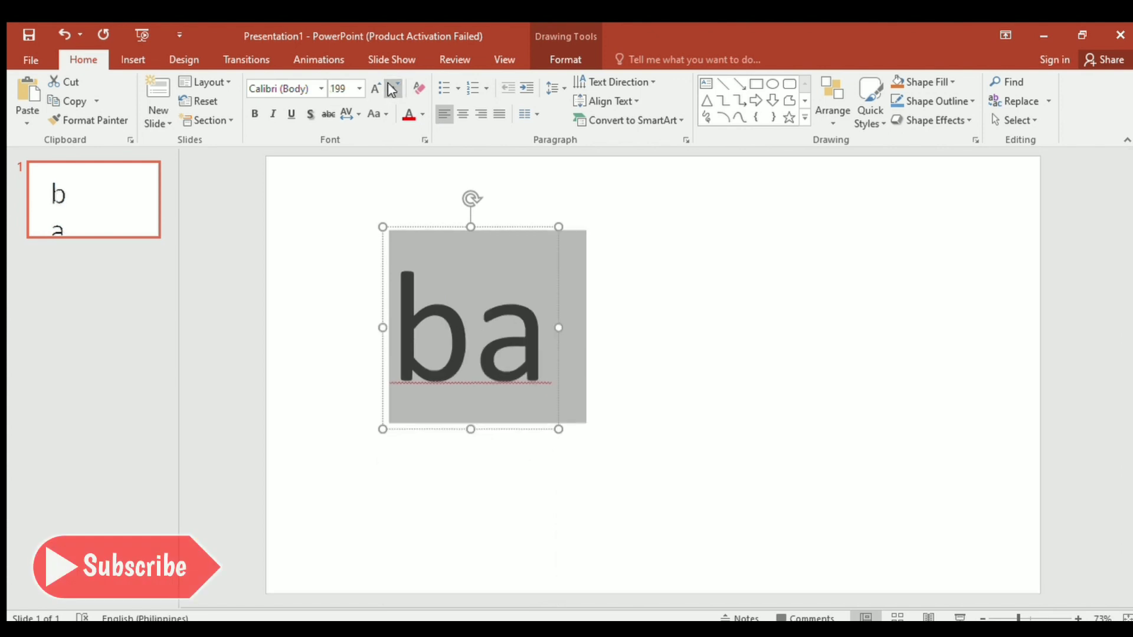
Set the ba text's font to Century Gothic.
left_click(317, 83)
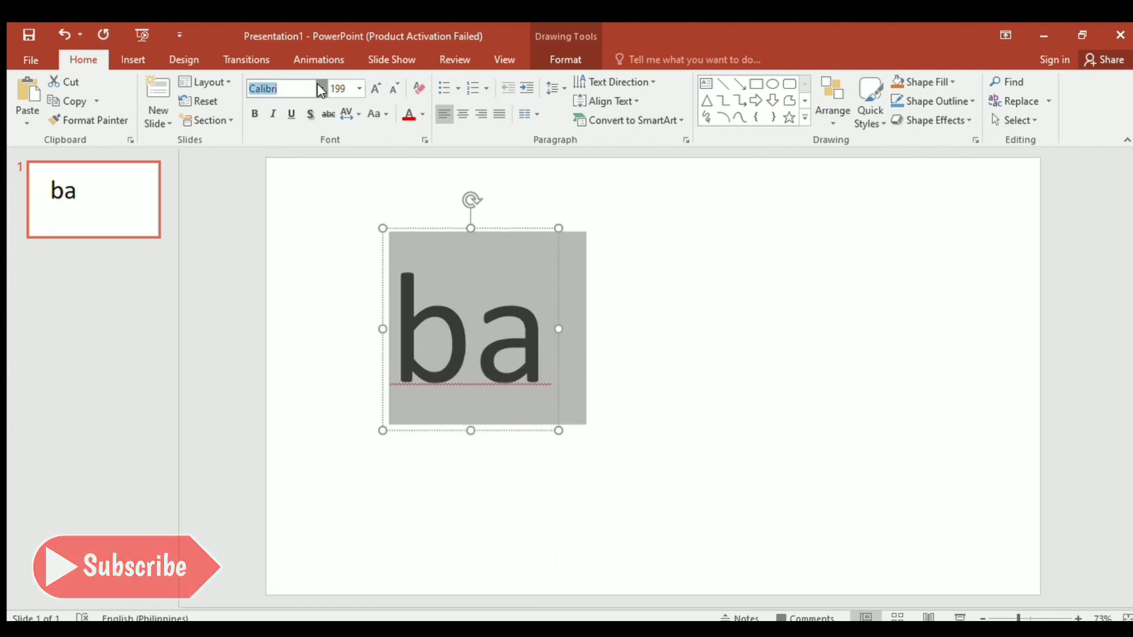
type("Cenru")
key("BackSpace")
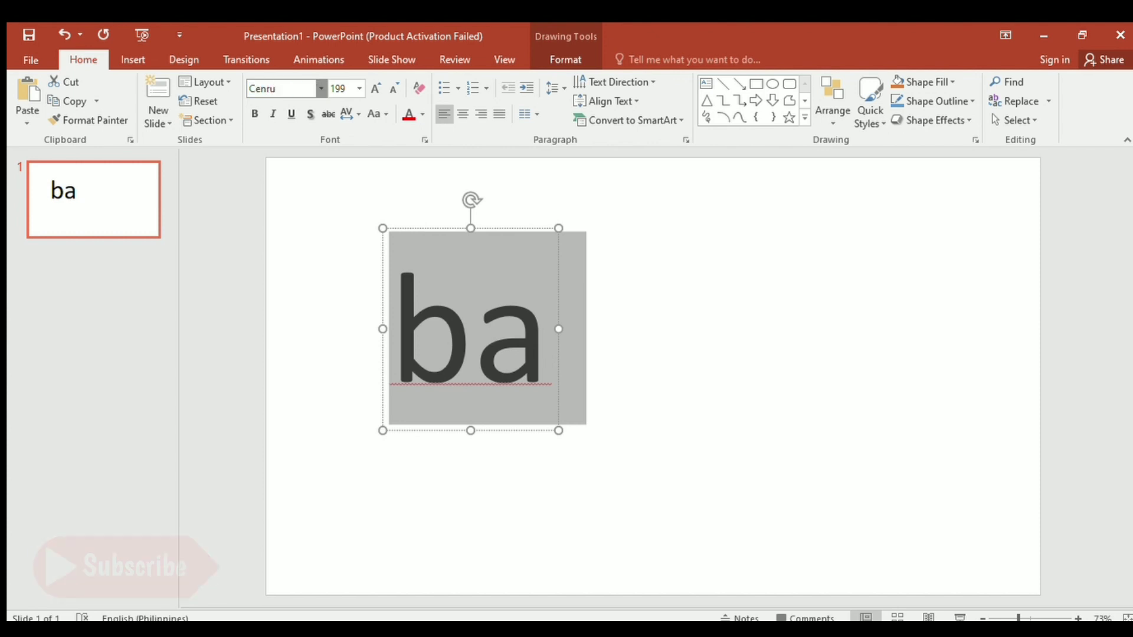
key("BackSpace")
type("tury Gothic")
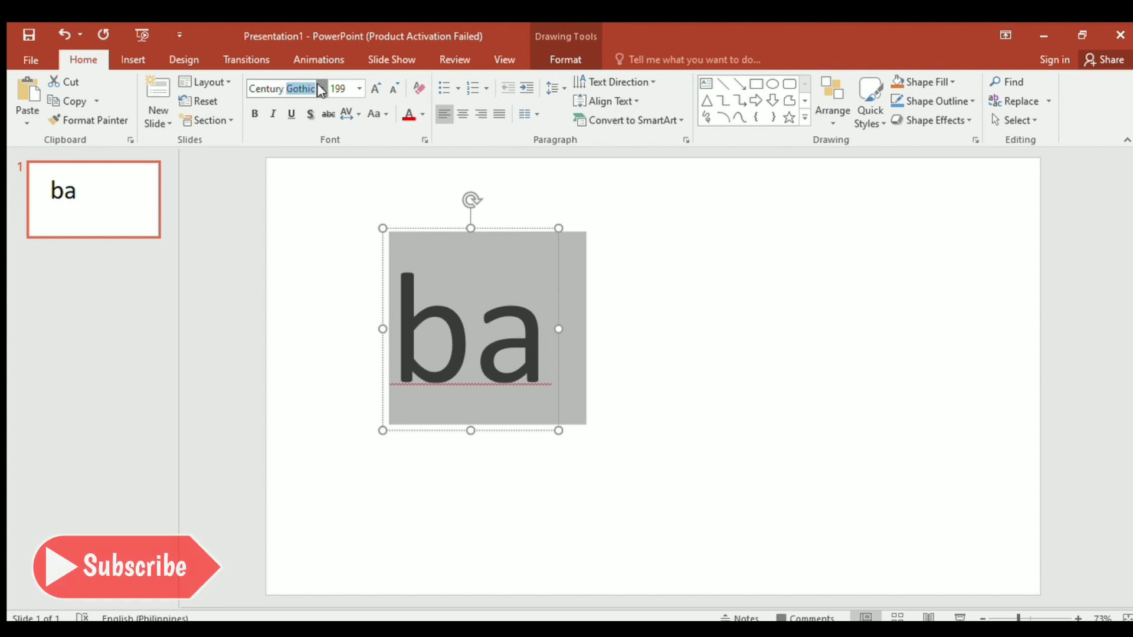
key("Return")
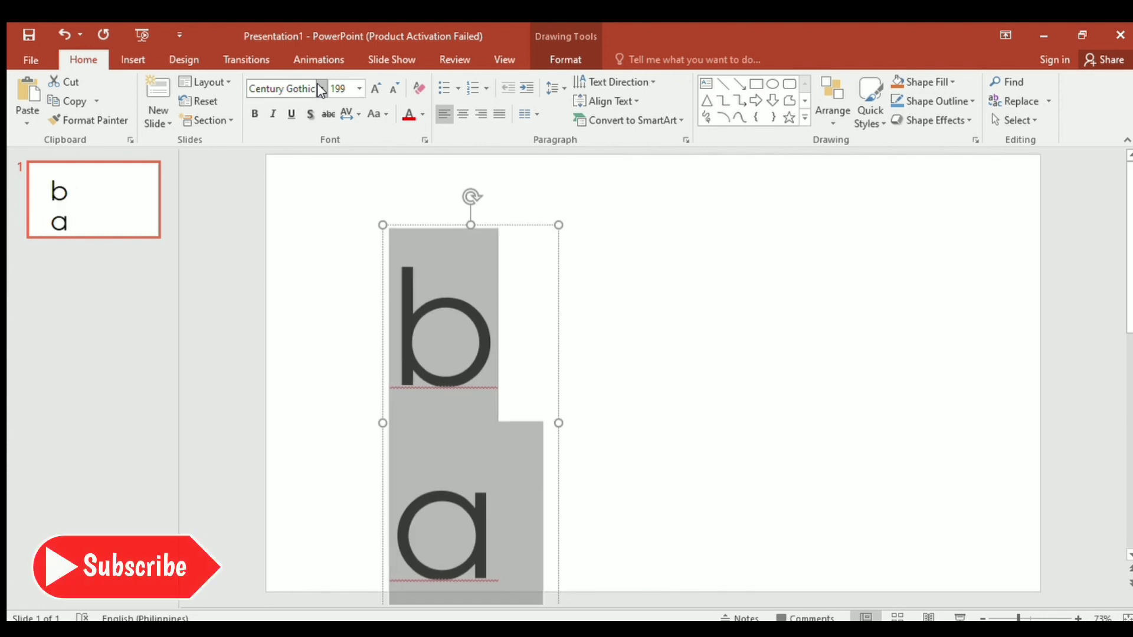
Widen the ba text box so ba fits on one line, and move it up and left.
mouse_move(563, 421)
left_mouse_down()
mouse_move(678, 409)
mouse_move(747, 420)
left_mouse_up()
left_click_drag(742, 376, 613, 345)
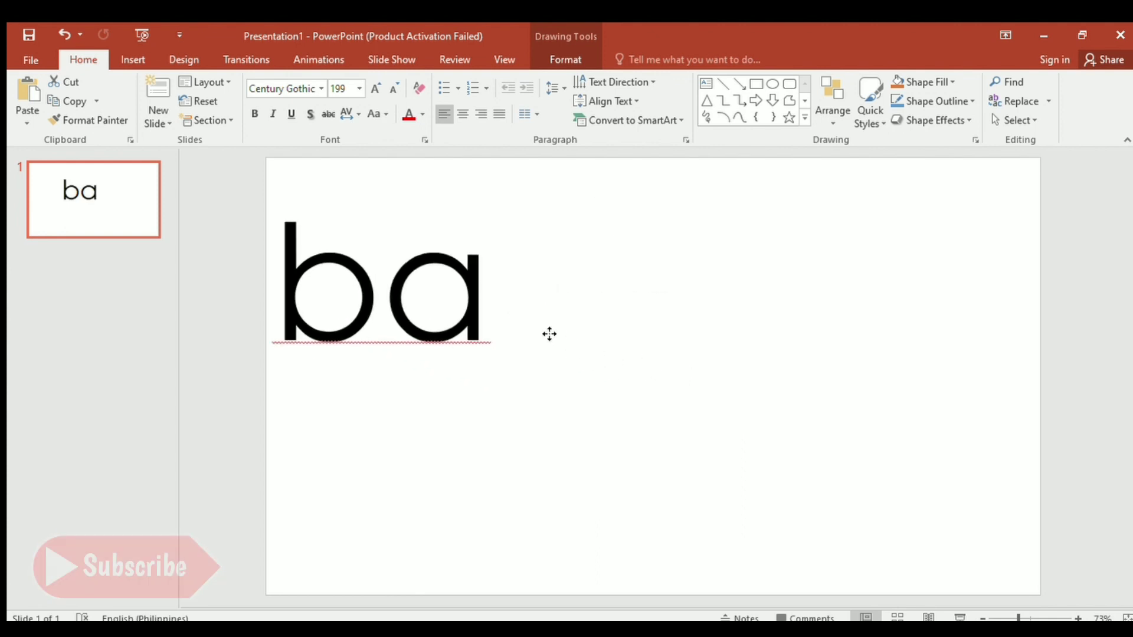
left_click(438, 304)
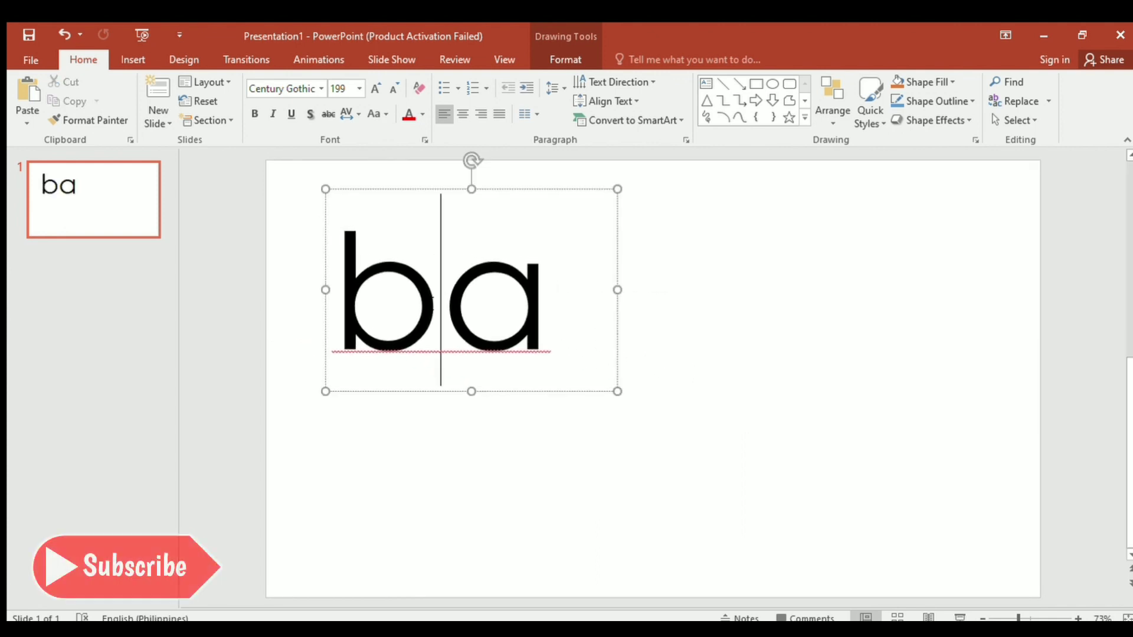
Centre and bold the ba text, then paste a duplicate of its text box.
key("ctrl+a")
left_click(461, 112)
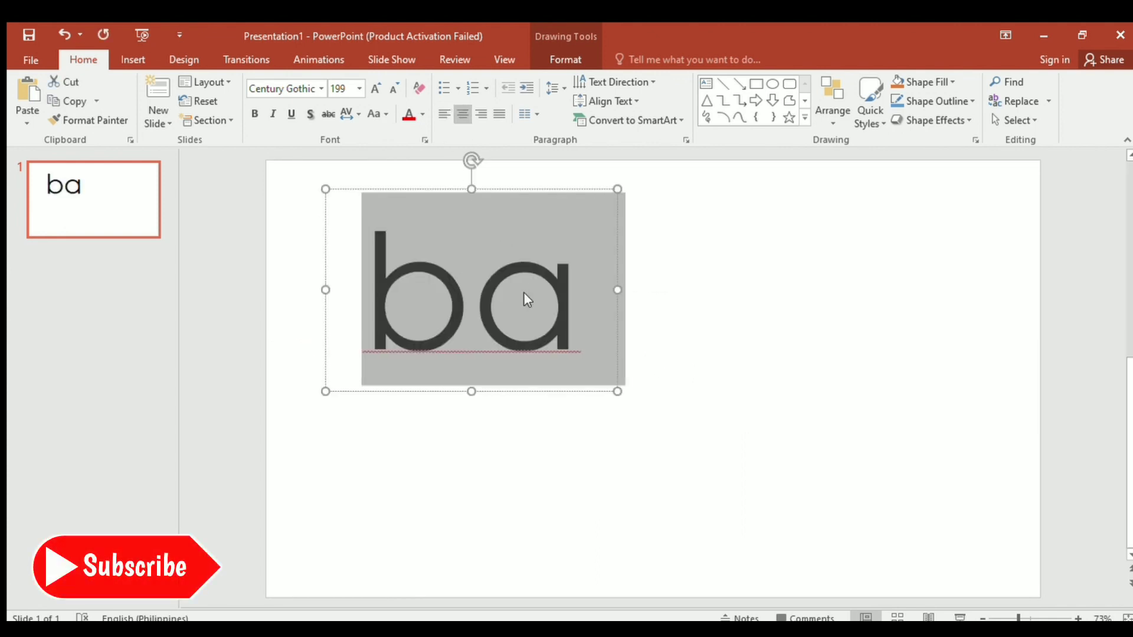
left_click(257, 116)
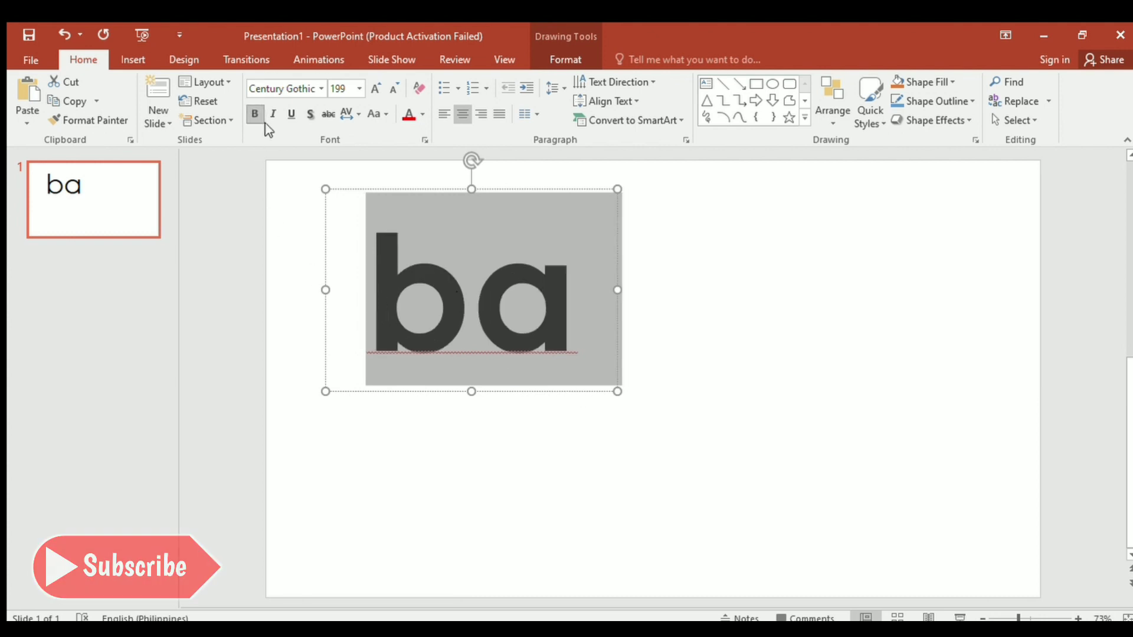
left_click(508, 386)
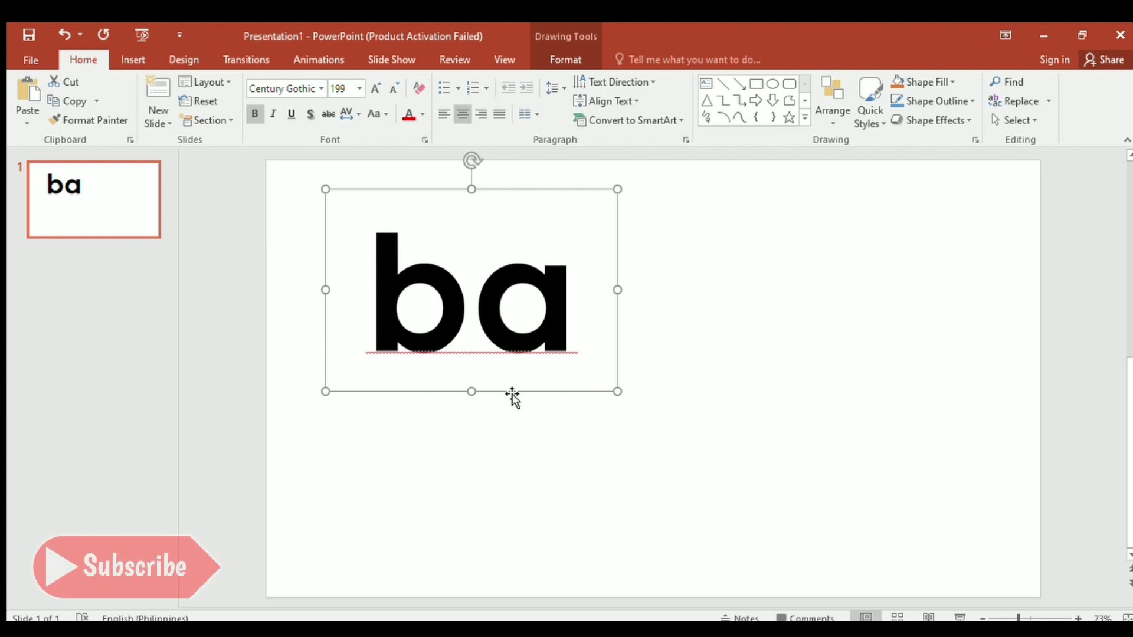
key("ctrl+v")
Move the duplicate to the right of ba and change its text to 'ta'.
left_click_drag(533, 405, 842, 395)
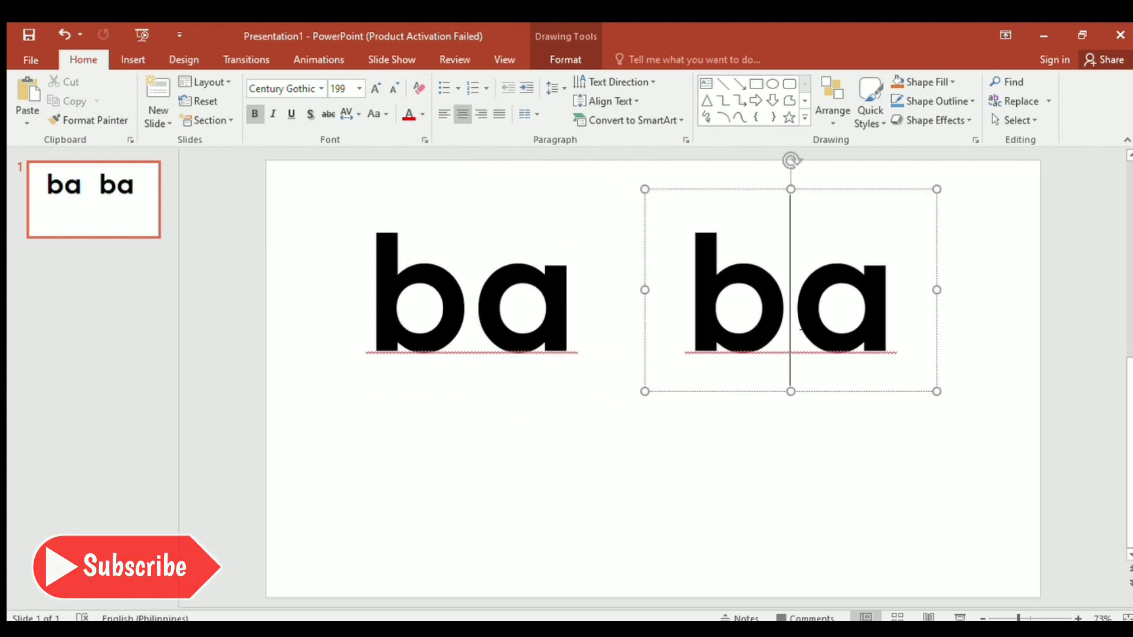
double_click(801, 328)
type("ta")
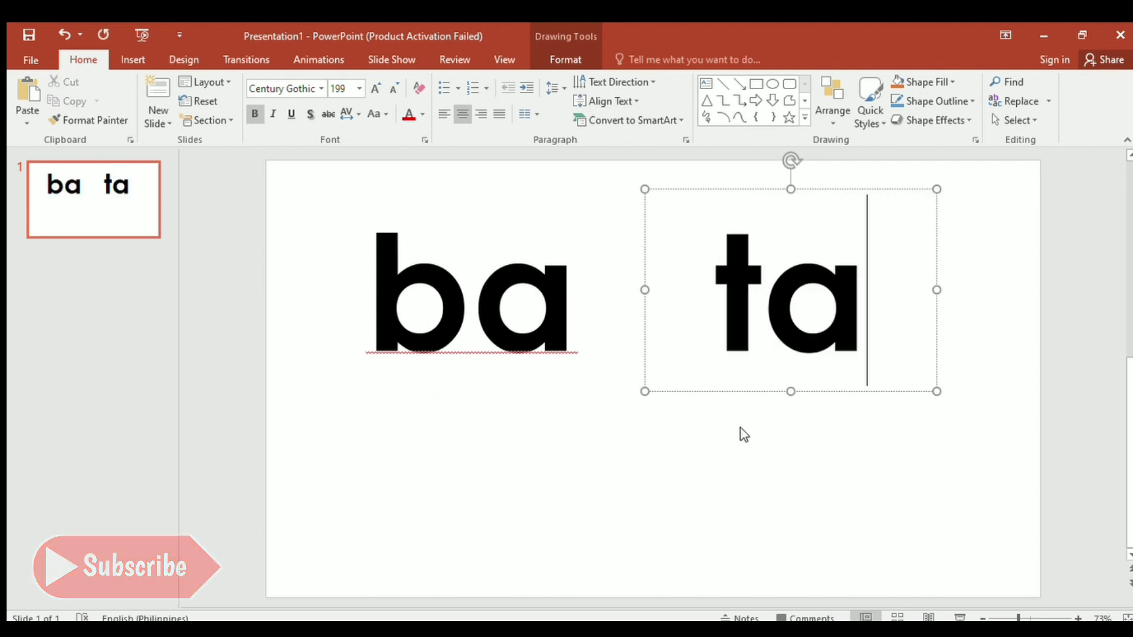
Paste another copy, widen it, change its text to 'bata' and centre it beneath ba and ta.
left_click(739, 472)
key("ctrl+v")
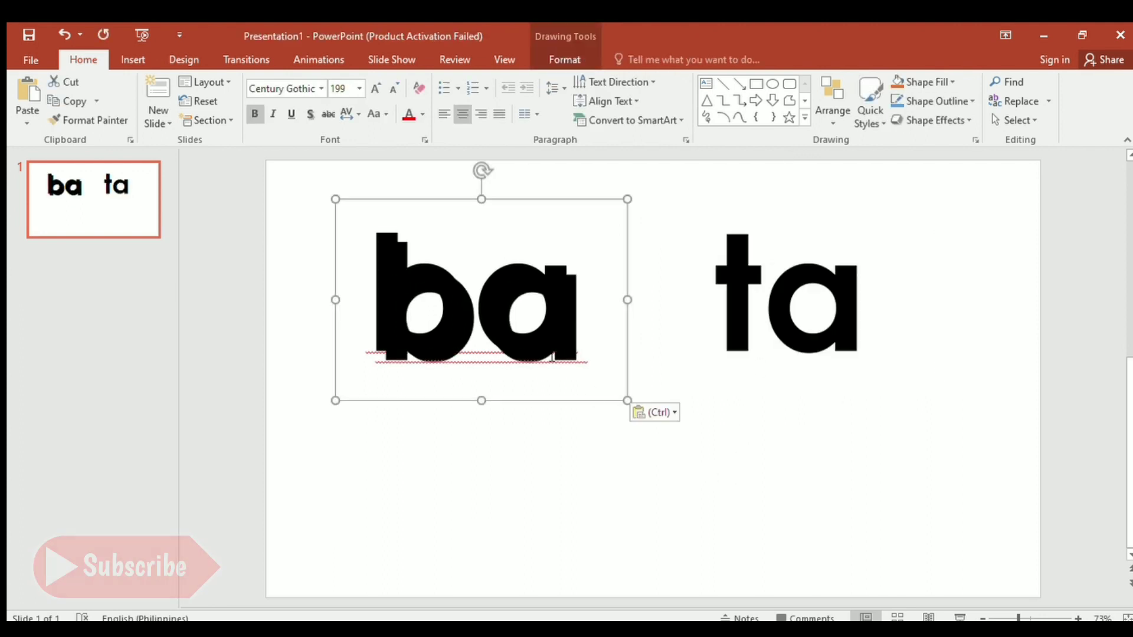
mouse_move(552, 404)
left_mouse_down()
mouse_move(720, 567)
mouse_move(708, 580)
left_mouse_up()
left_click_drag(791, 470, 971, 469)
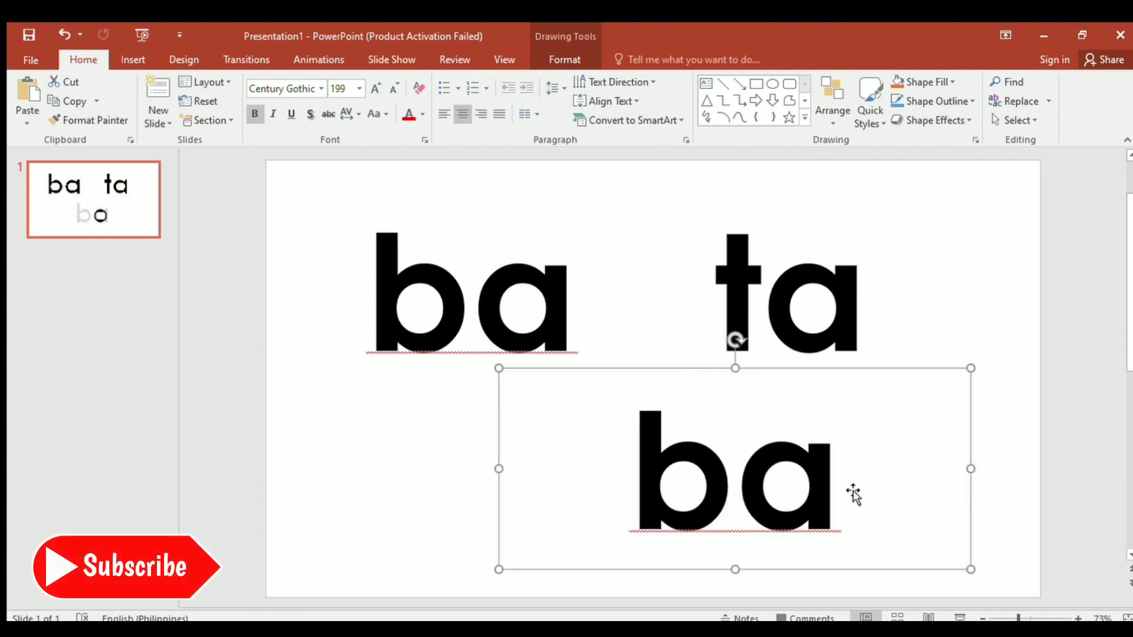
left_click(730, 472)
double_click(730, 472)
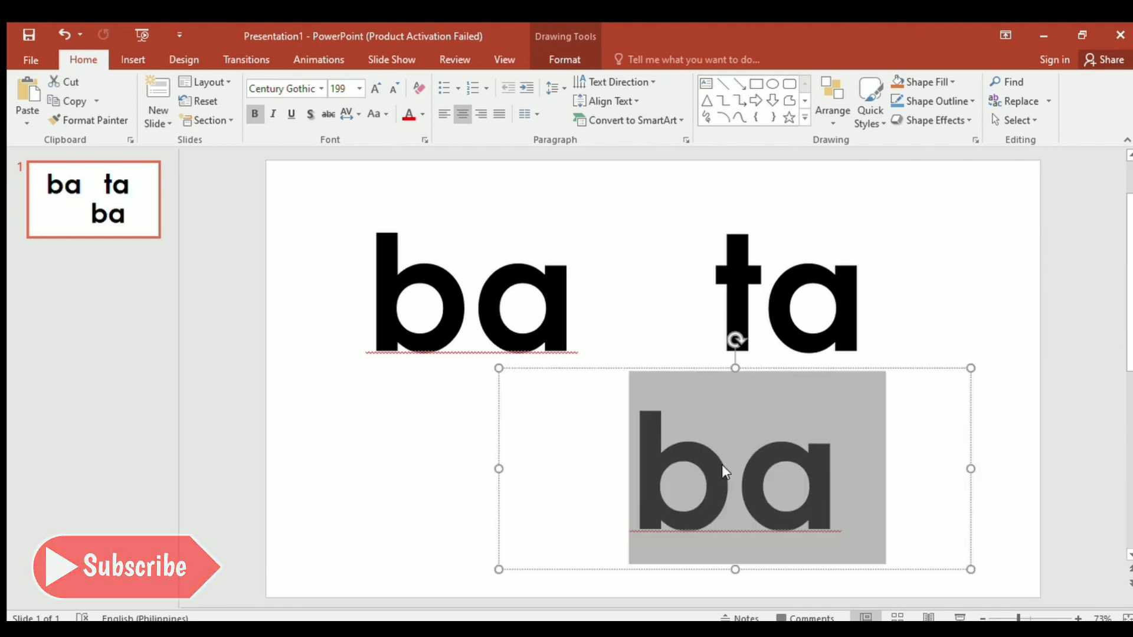
type("bata")
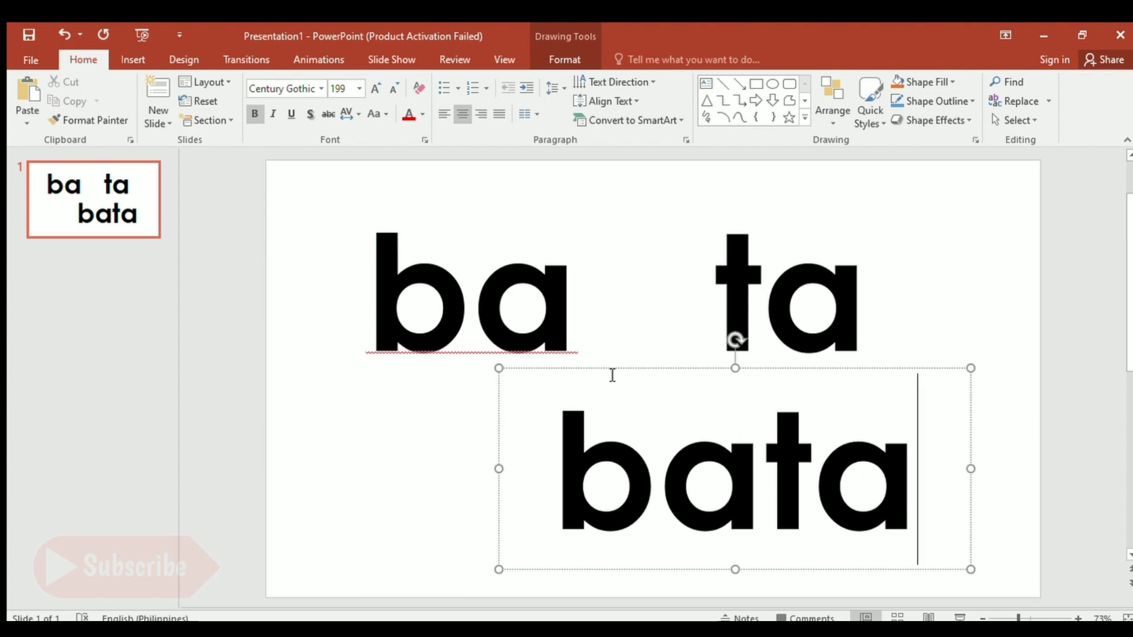
left_click_drag(611, 375, 507, 377)
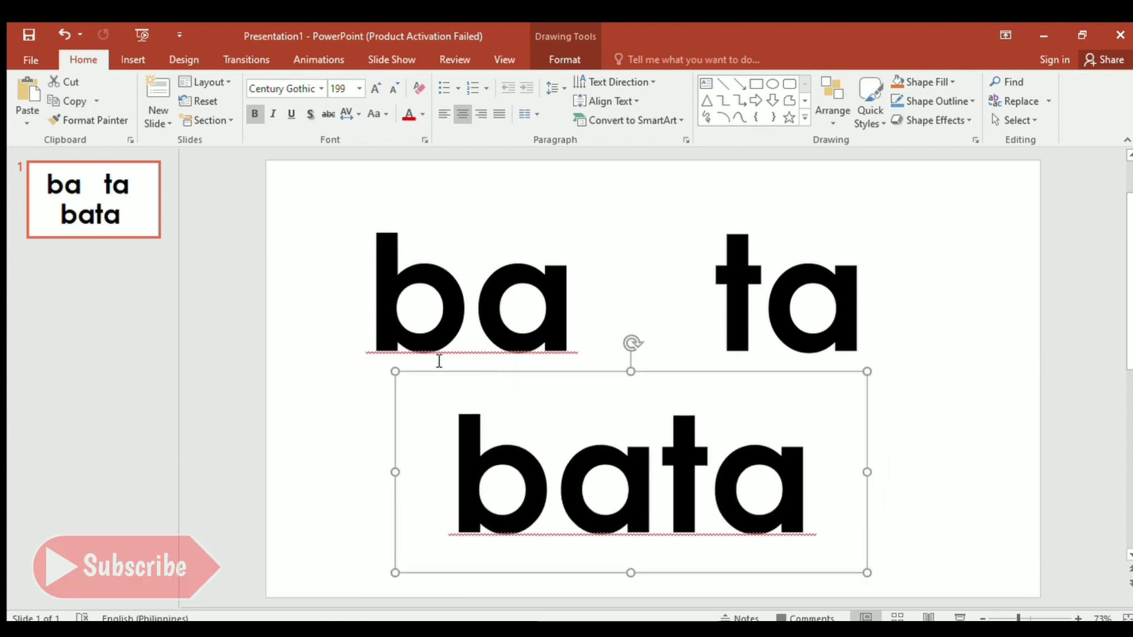
left_click(232, 281)
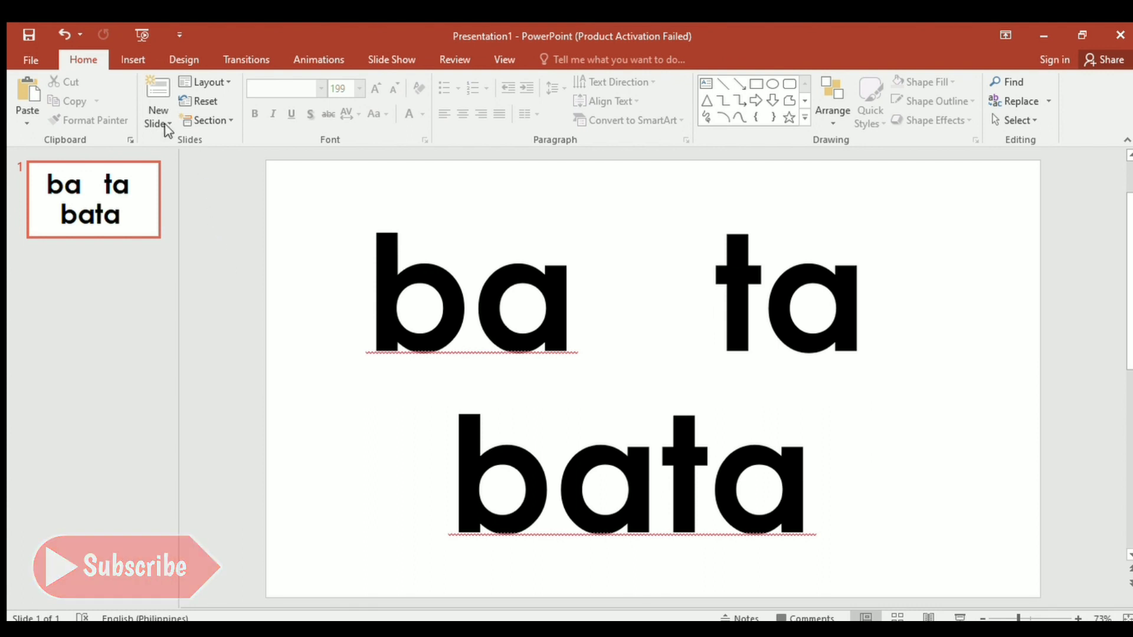
Go to the Save As page in the File menu.
left_click(28, 60)
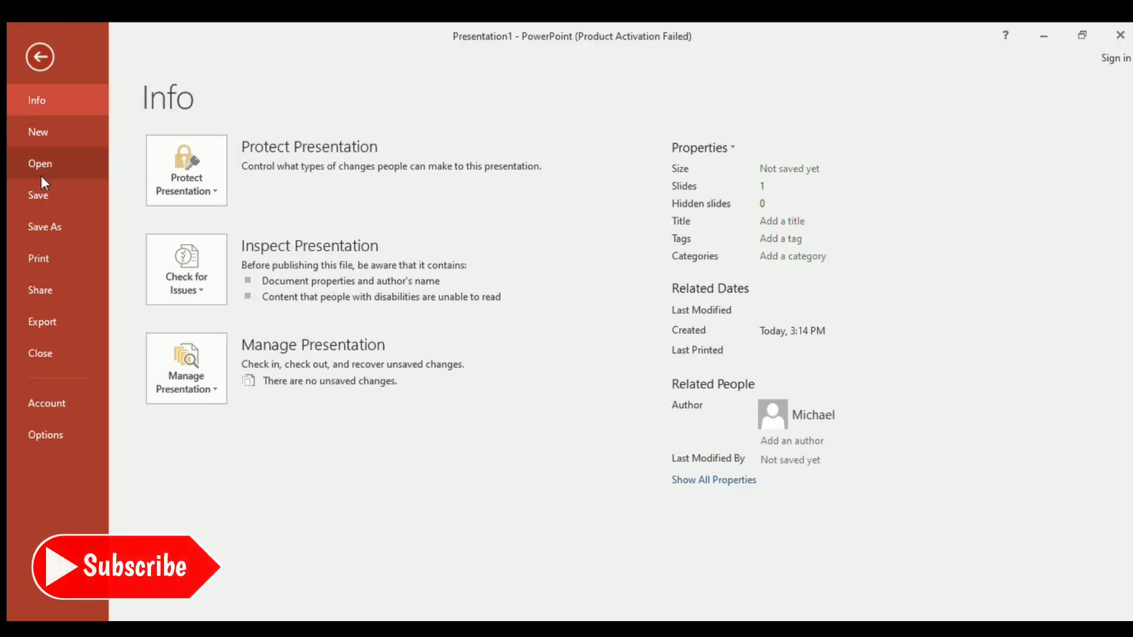
left_click(56, 221)
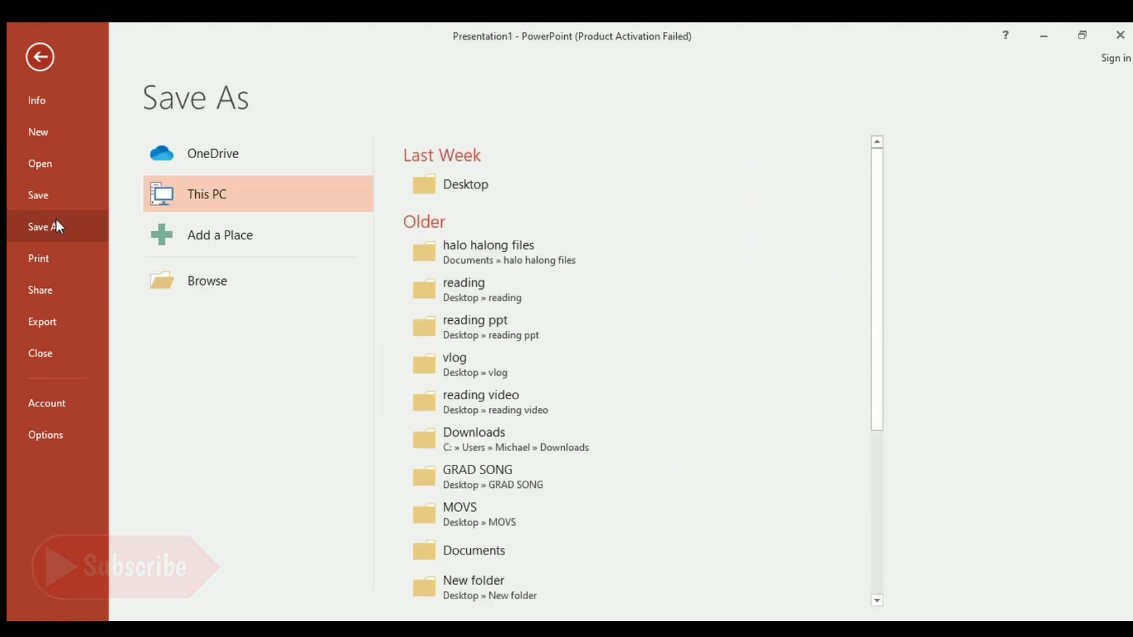
Choose the Desktop folder under This PC as the save location.
left_click(468, 185)
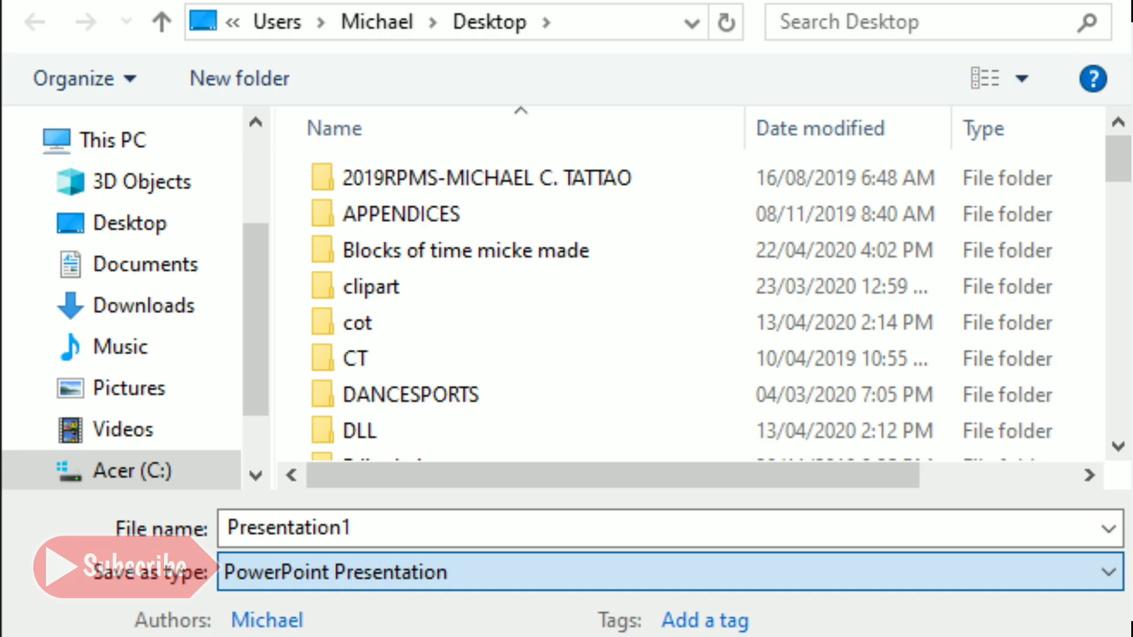